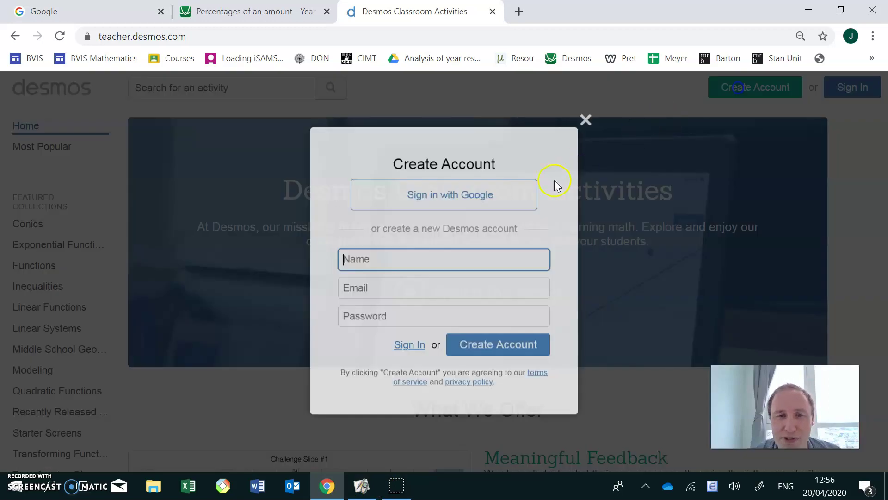
Clear the prefilled email and password fields in the Create Account form
drag(474, 288, 323, 288)
key(BackSpace)
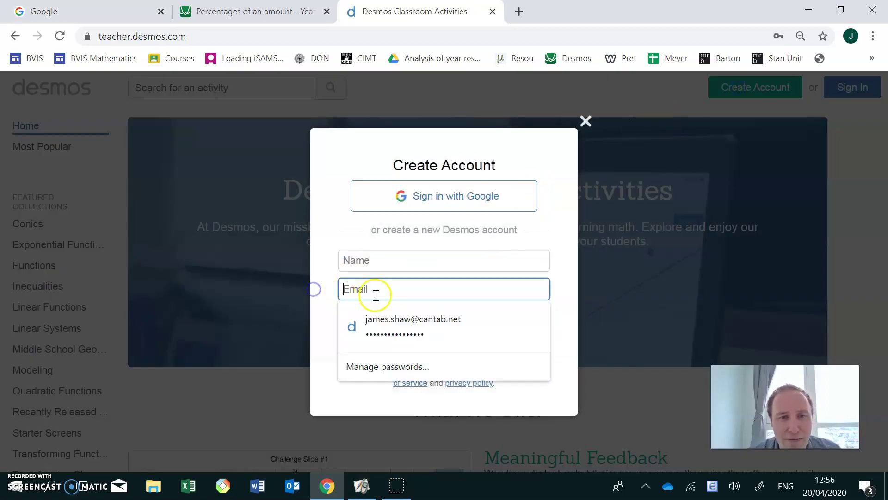
click(316, 313)
double_click(341, 318)
key(BackSpace)
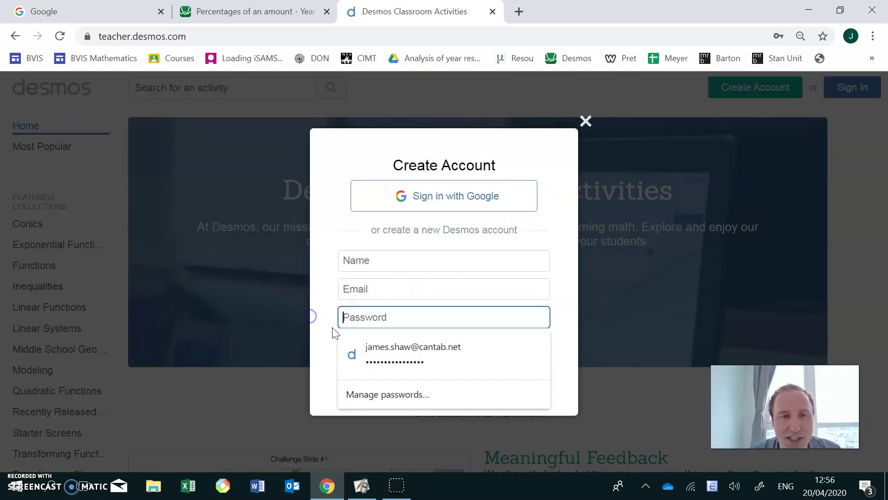
click(325, 327)
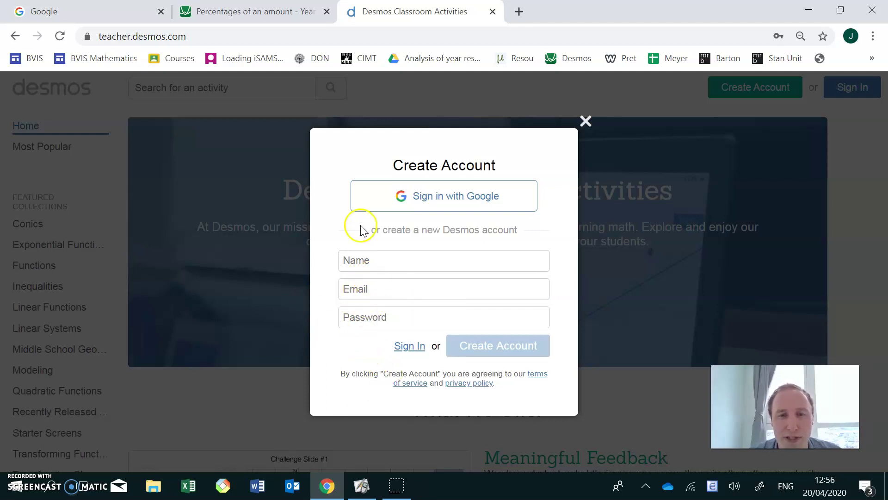
Change from account creation to signing in and sign in with the saved account credentials
click(410, 345)
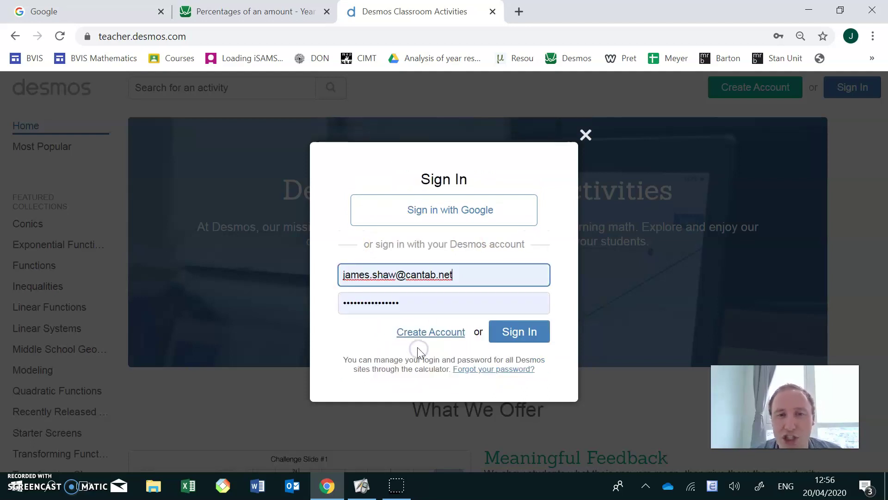
click(517, 341)
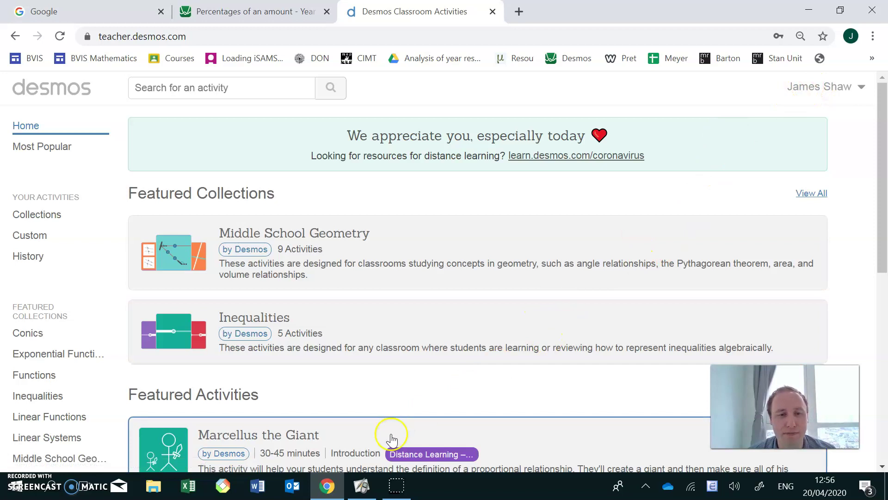
Check the lesson outline in ActivInspire, return to the browser and open the Desmos Labs page to view the Written Feedback option
click(362, 486)
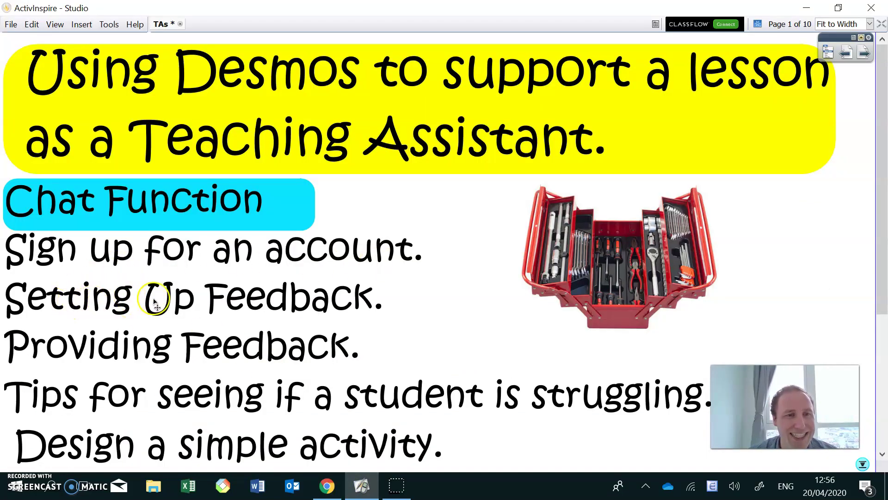
click(327, 486)
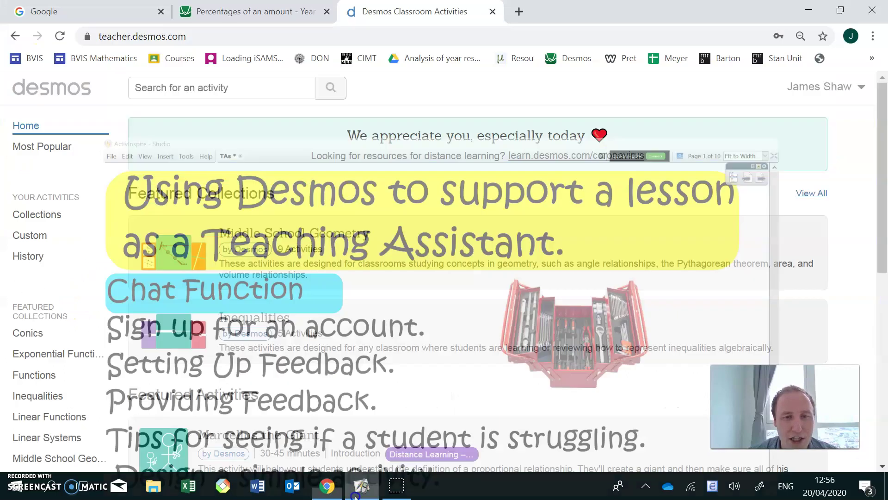
click(861, 88)
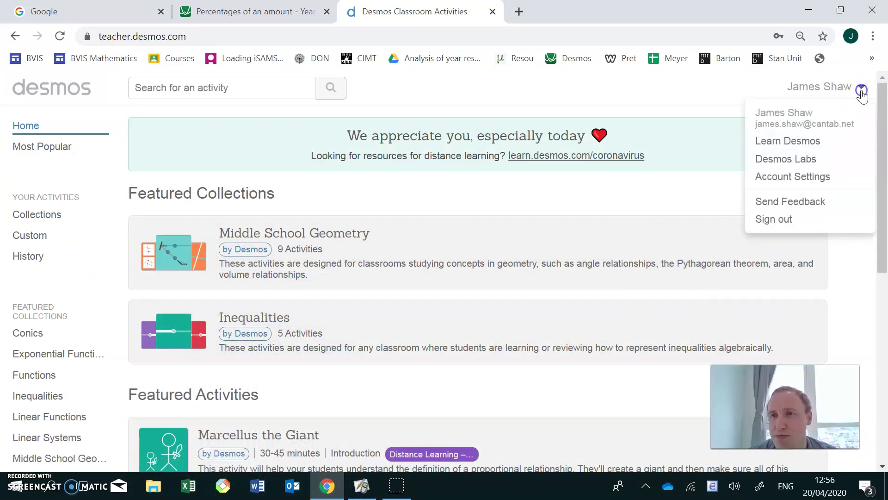
click(793, 162)
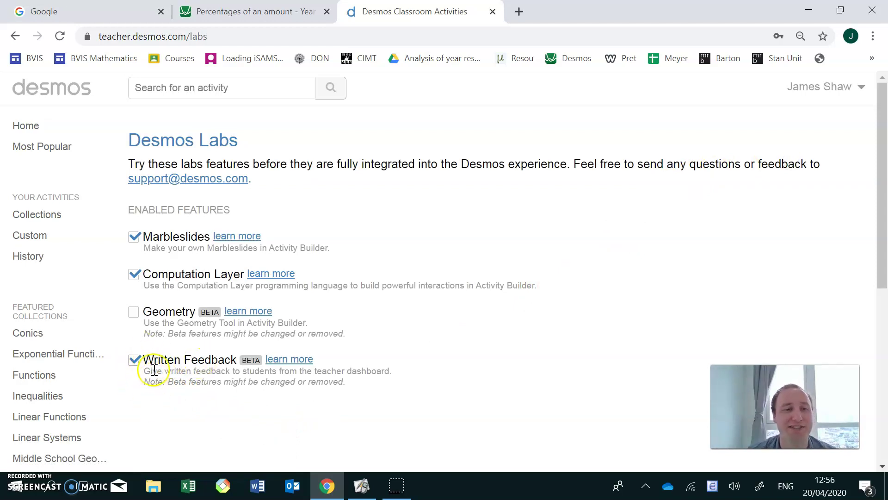
Return to the Percentages of an amount - Year 8 dashboard, view the student joining instructions and close them
click(362, 487)
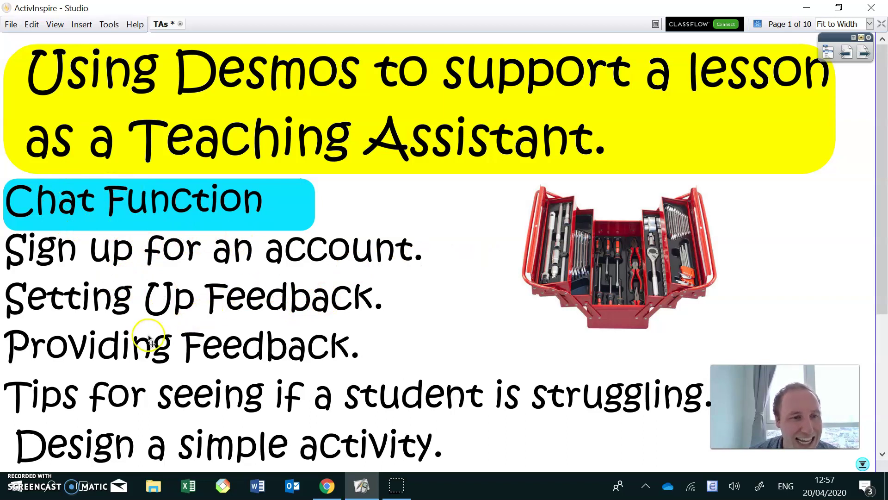
click(363, 487)
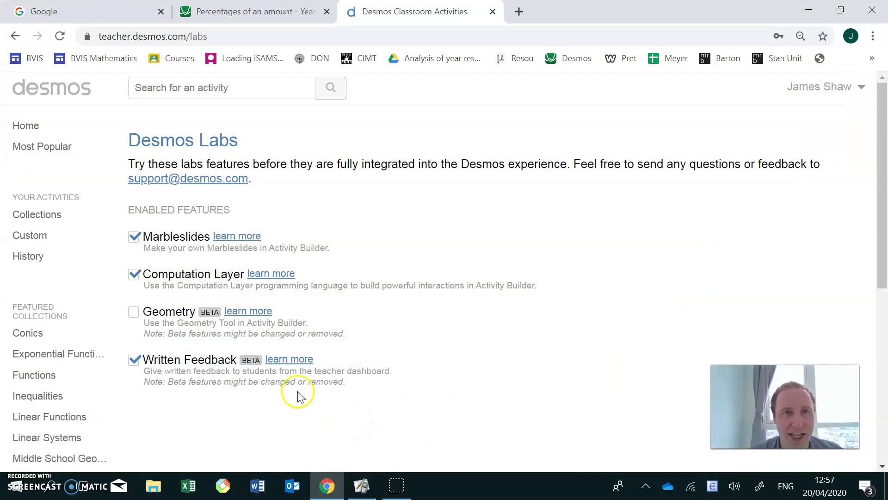
click(233, 10)
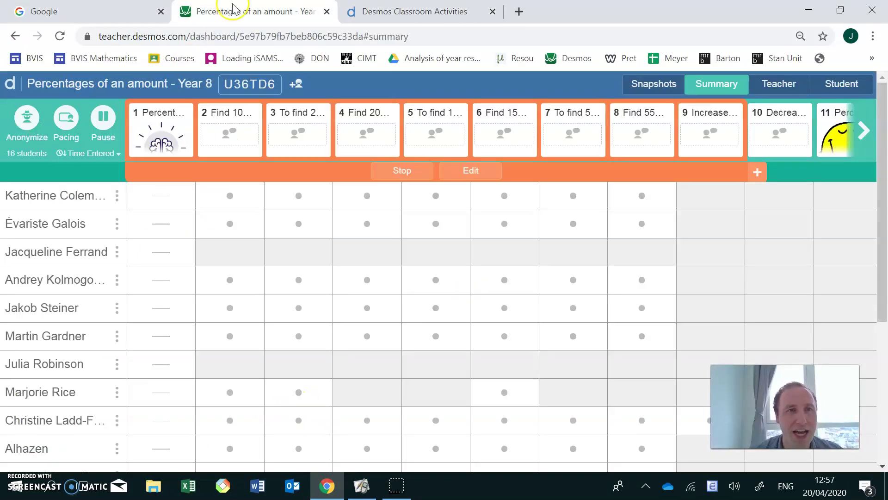
click(223, 37)
key(Return)
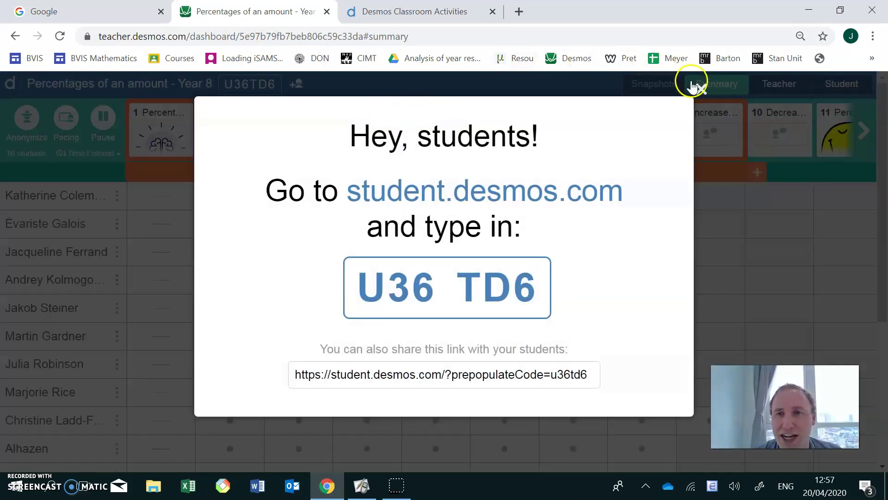
click(701, 90)
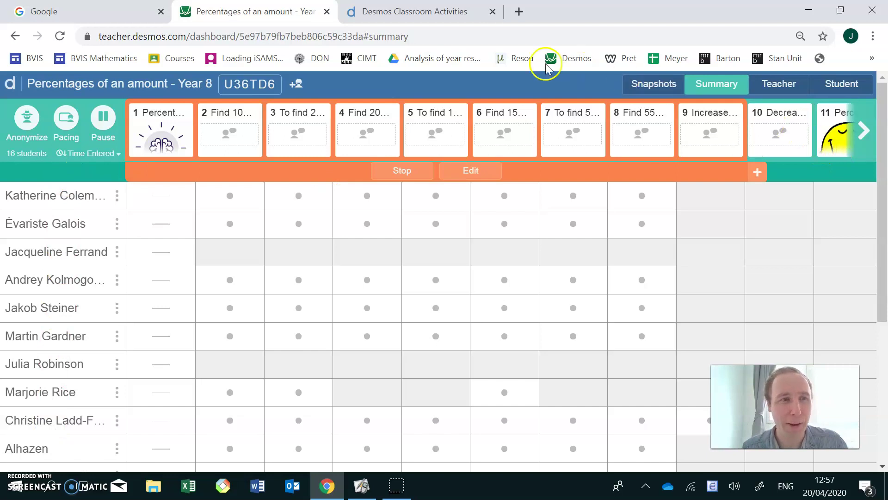
click(33, 116)
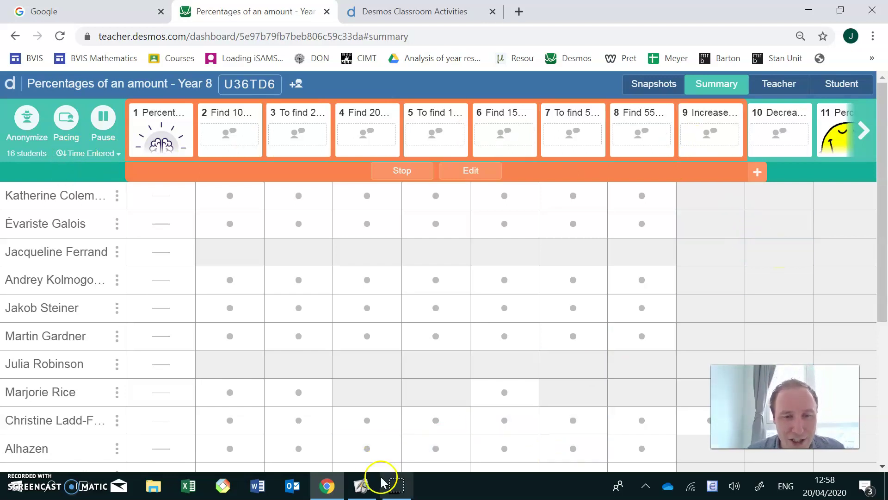
Open the first student's response on screen 2, send the feedback "Correct" and return to the class summary
click(364, 488)
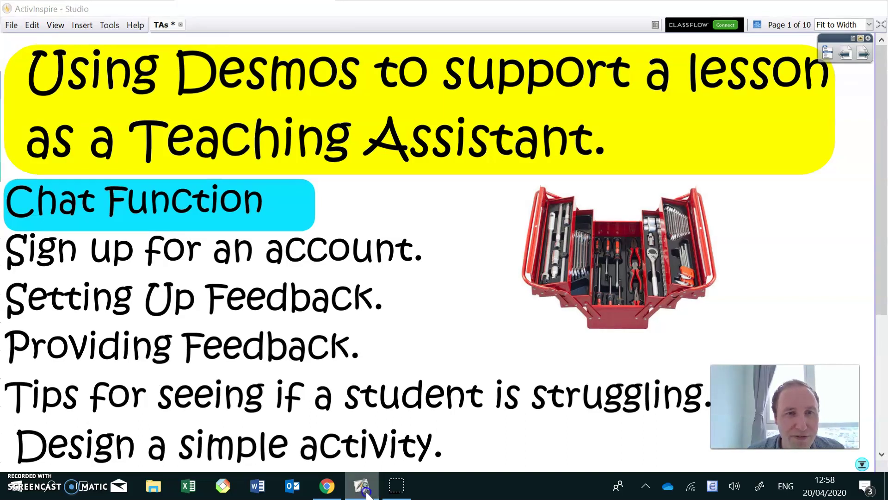
click(326, 486)
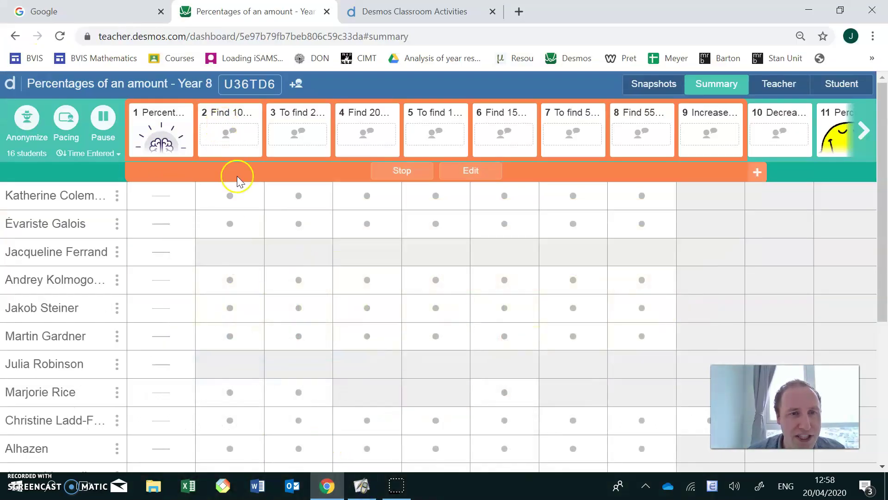
click(249, 199)
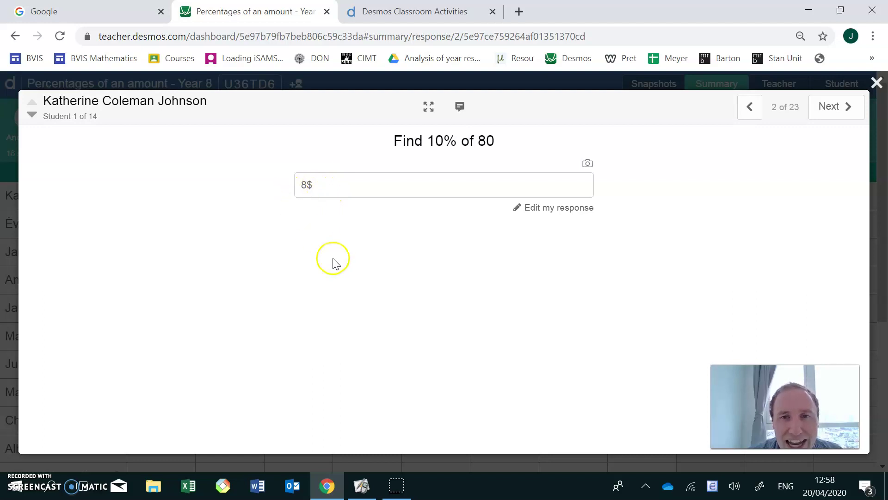
click(460, 107)
click(692, 386)
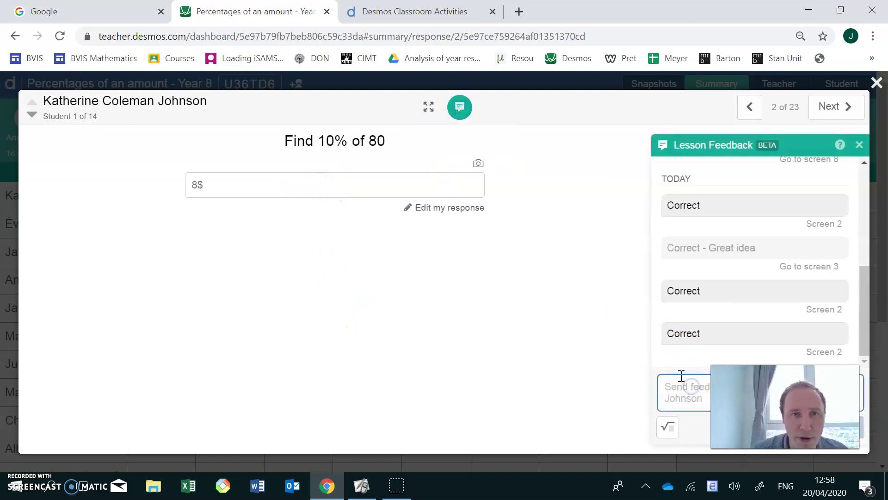
text(Correct)
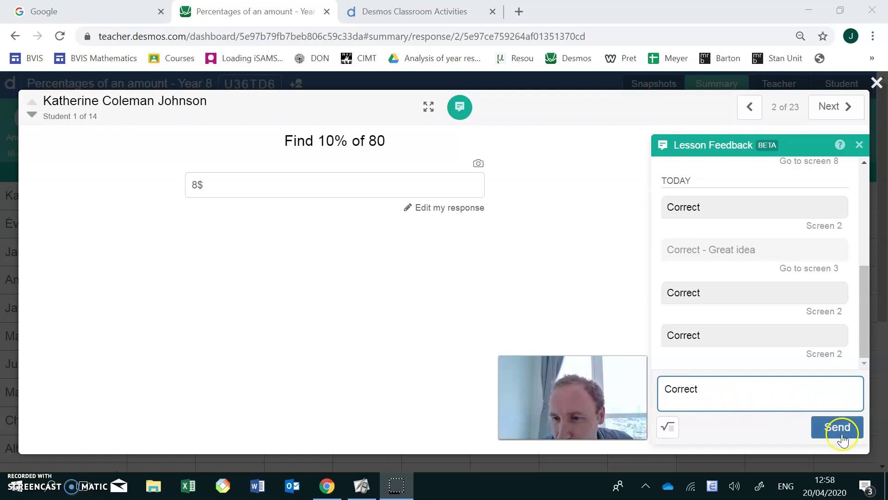
click(839, 428)
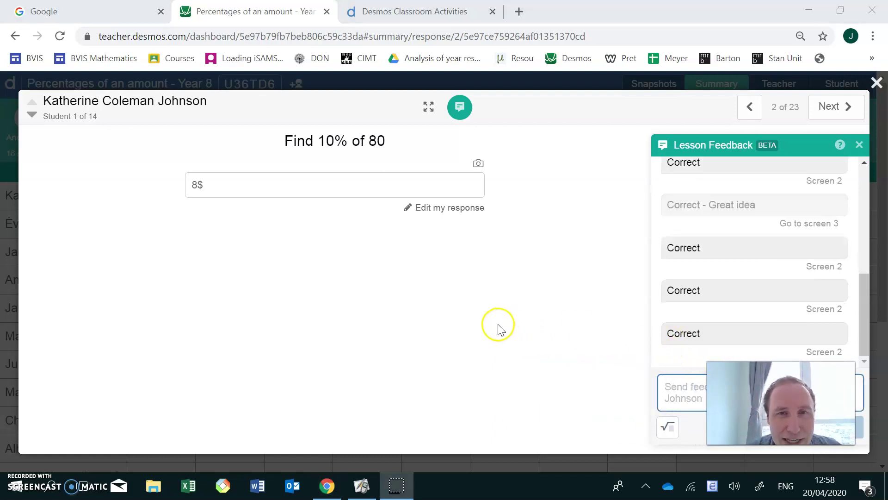
click(877, 83)
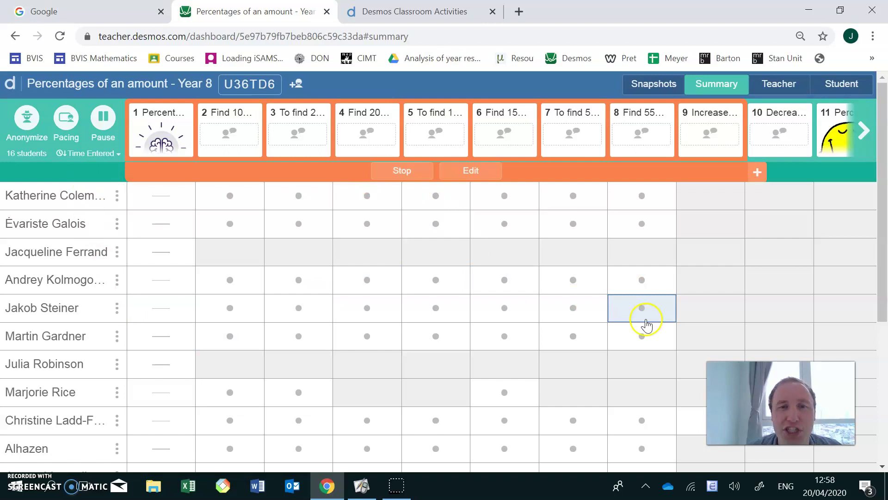
click(753, 272)
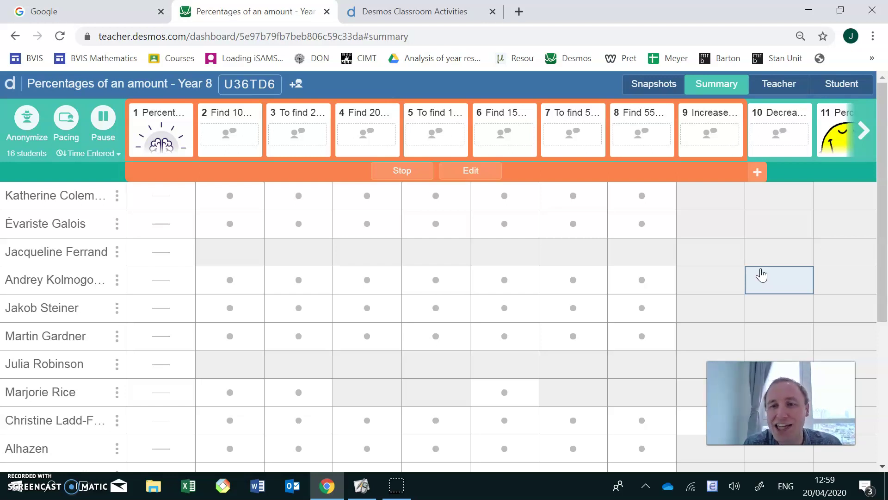
click(362, 485)
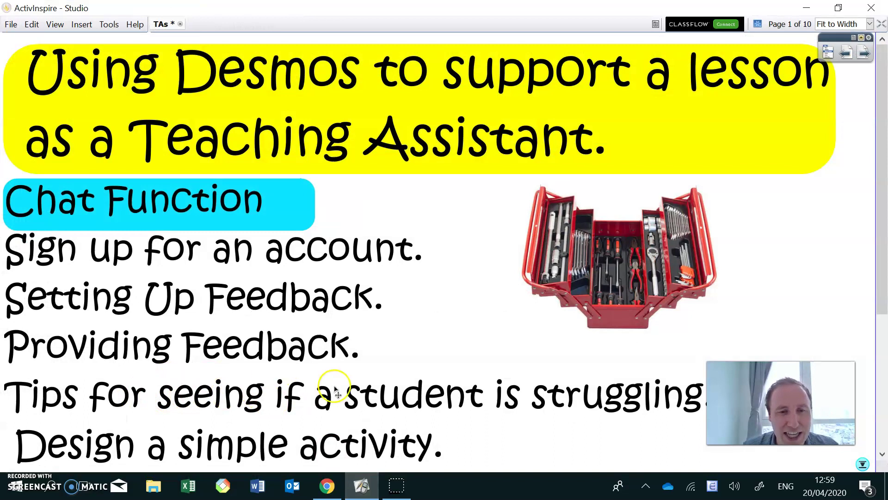
click(365, 488)
Review the first student's responses and feedback on screens 2 to 5, check the lesson outline in ActivInspire and return to the class summary
click(281, 202)
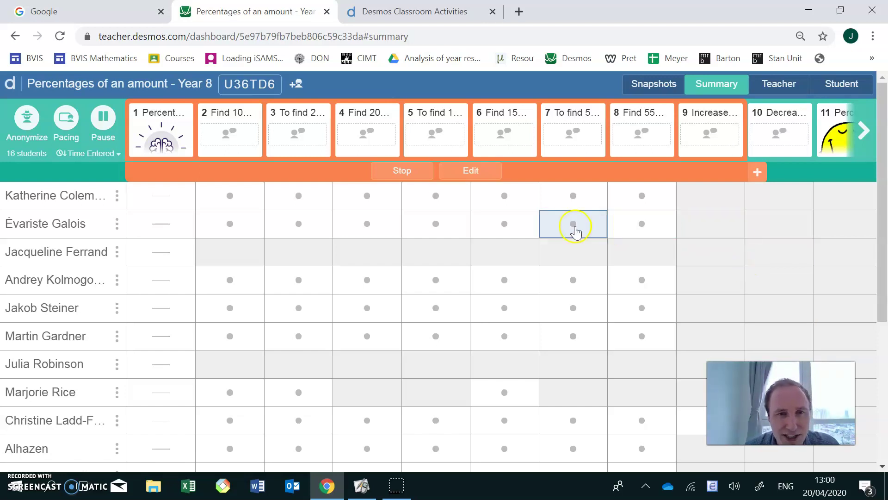
click(297, 207)
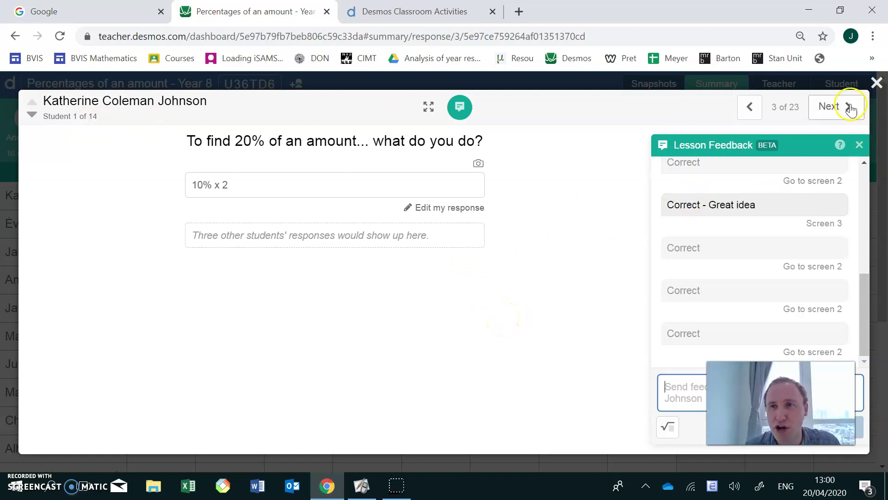
click(826, 107)
click(818, 110)
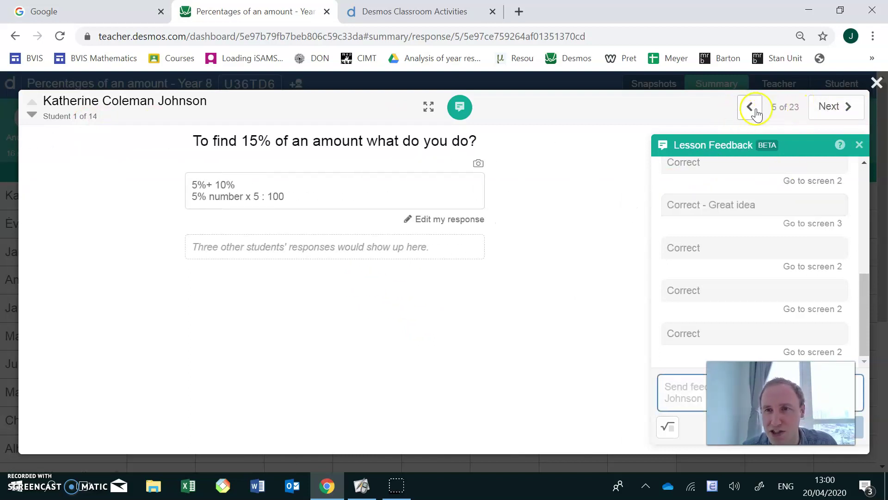
click(758, 111)
click(754, 110)
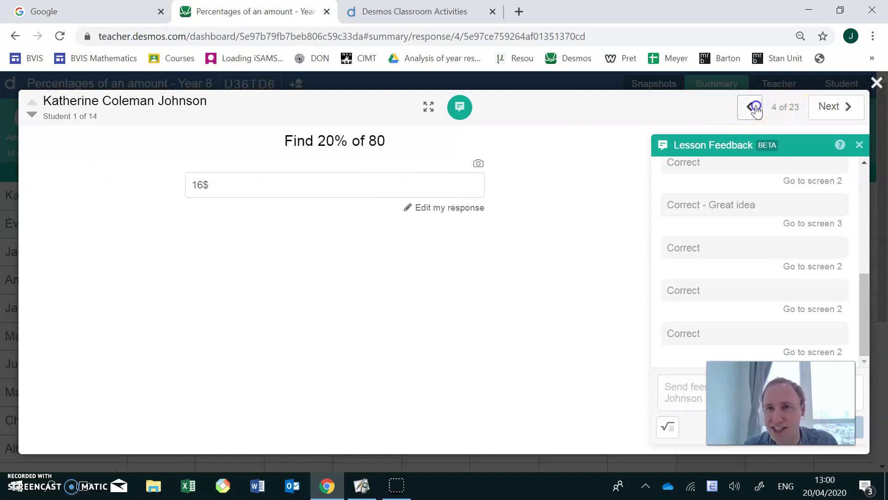
click(754, 111)
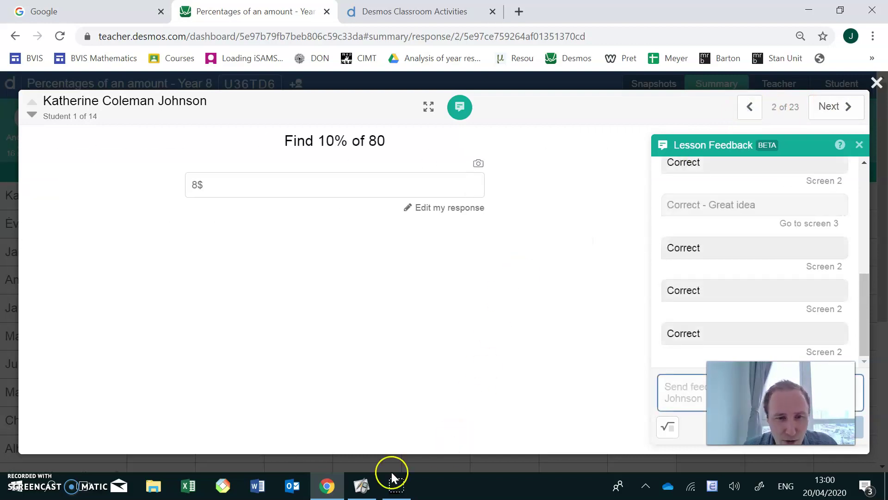
click(362, 484)
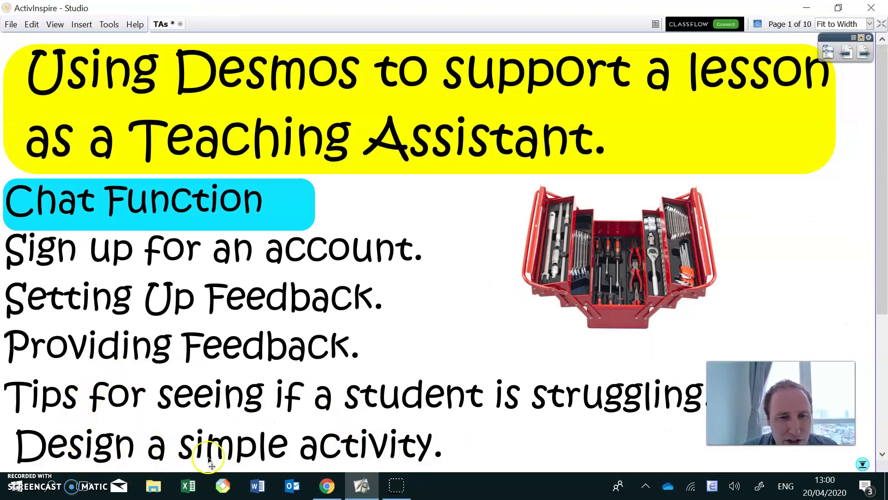
click(368, 492)
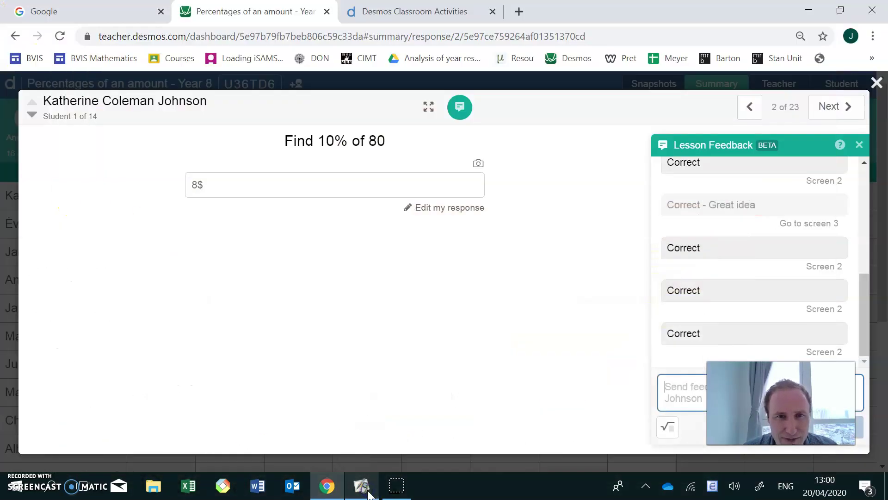
click(878, 82)
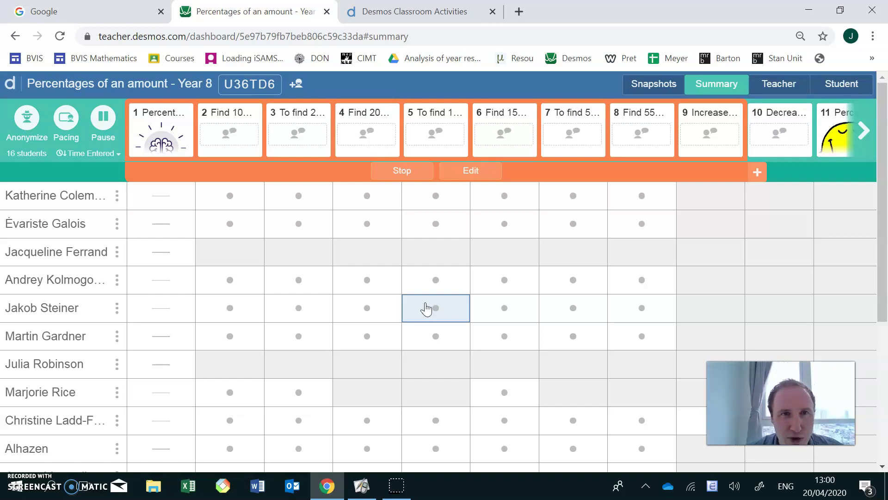
Create a new custom activity titled "Work for" plus the student's first name and start building it
click(447, 12)
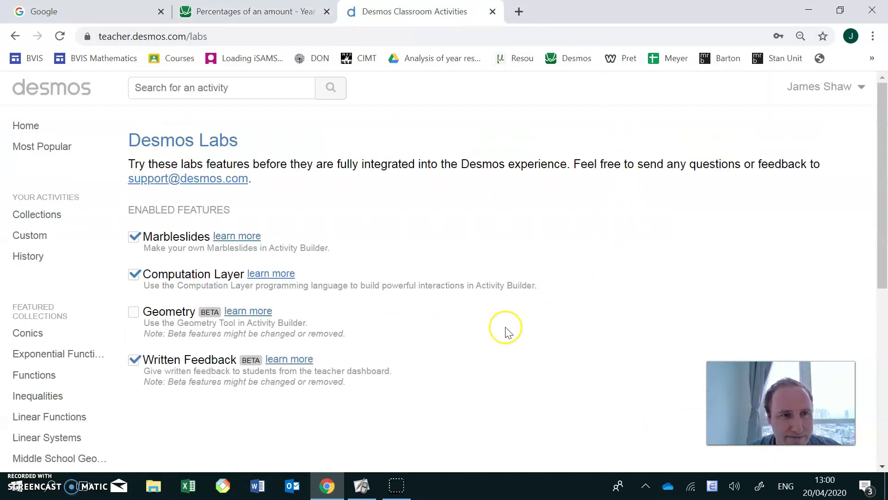
click(46, 240)
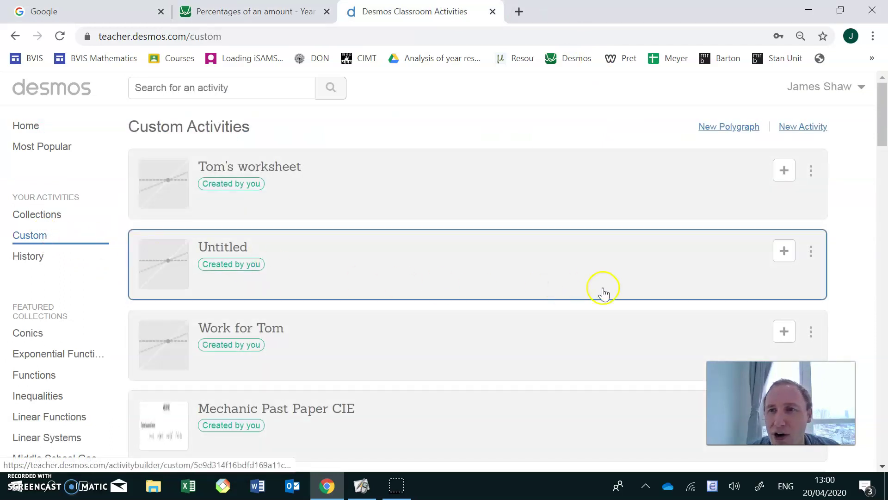
click(815, 128)
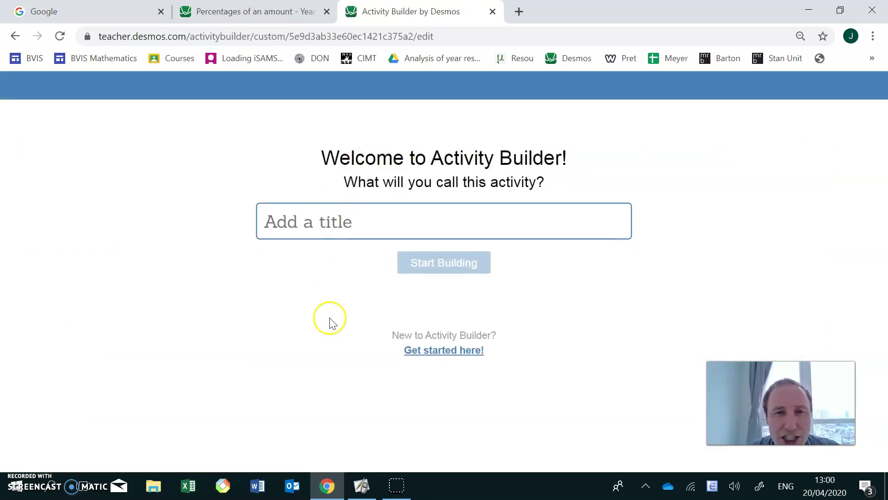
click(384, 228)
text(Work )
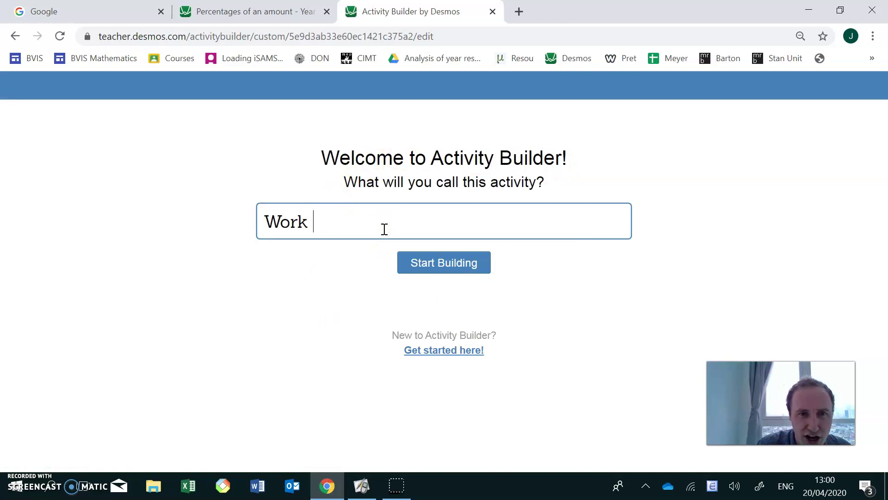
text(for Kat)
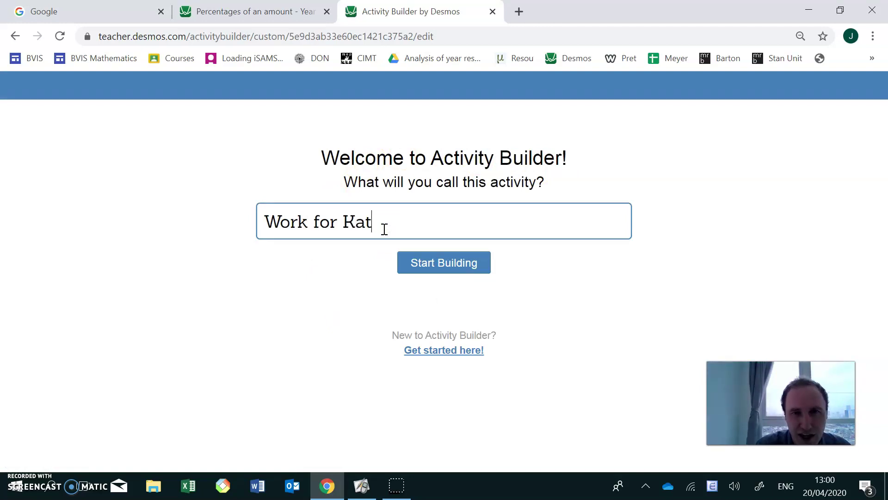
text(herine)
click(441, 265)
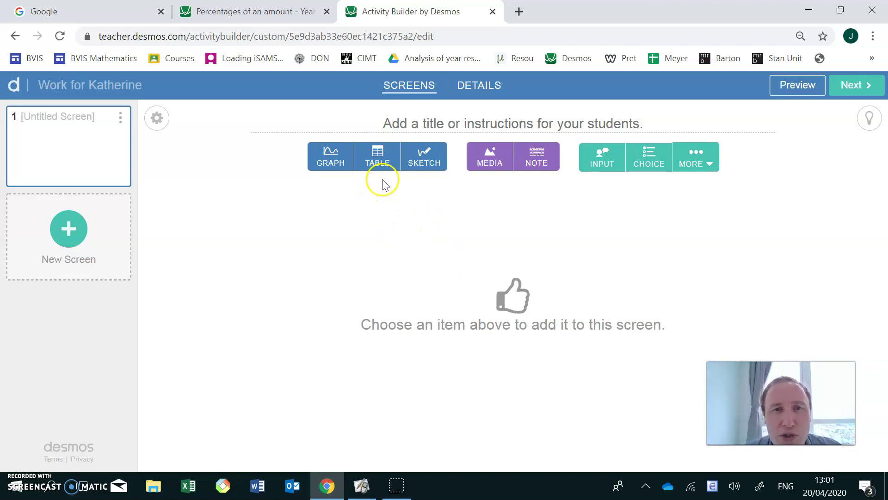
Add a table to the first screen with the column headings "Question" and "Answer"
click(377, 163)
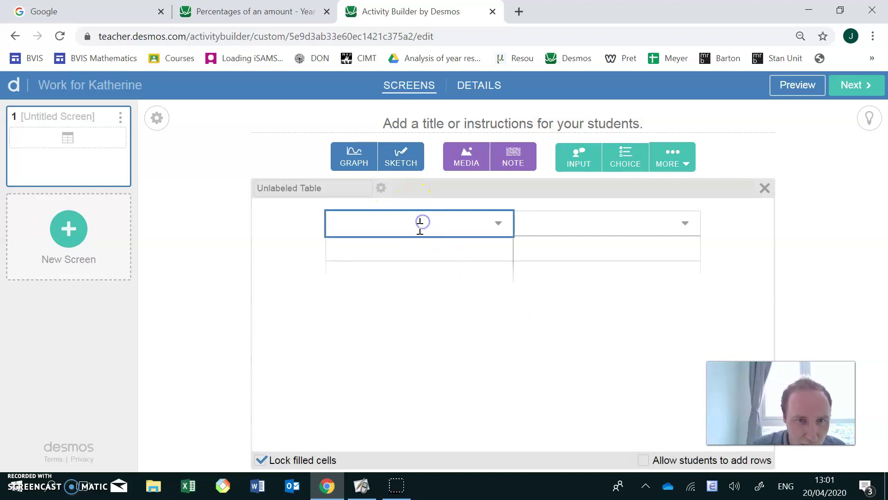
text(Question)
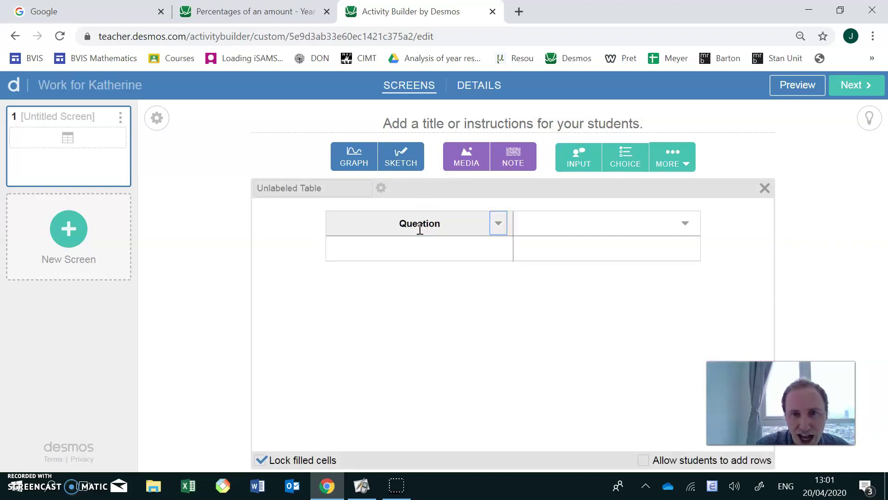
click(592, 218)
text(a)
key(BackSpace)
text(Answer)
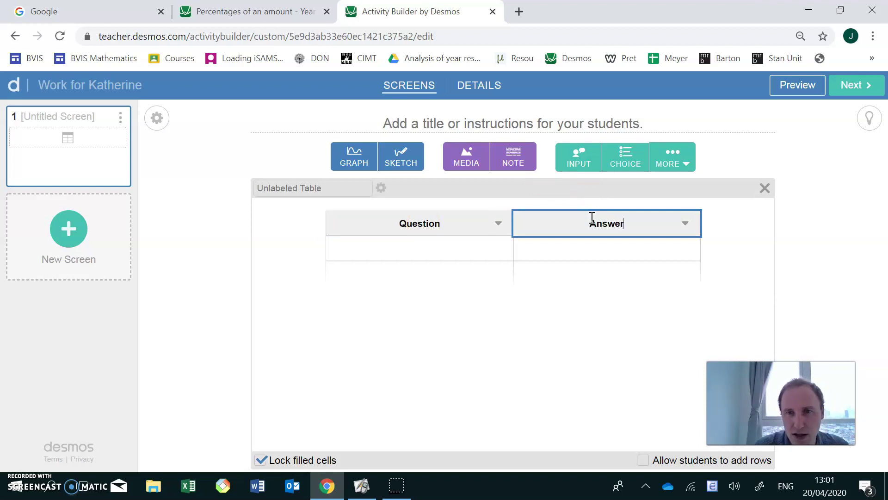
Fill the first three rows of the Question column with 6-1, 5-2 and 4-3, leaving the answers blank
click(487, 240)
click(470, 245)
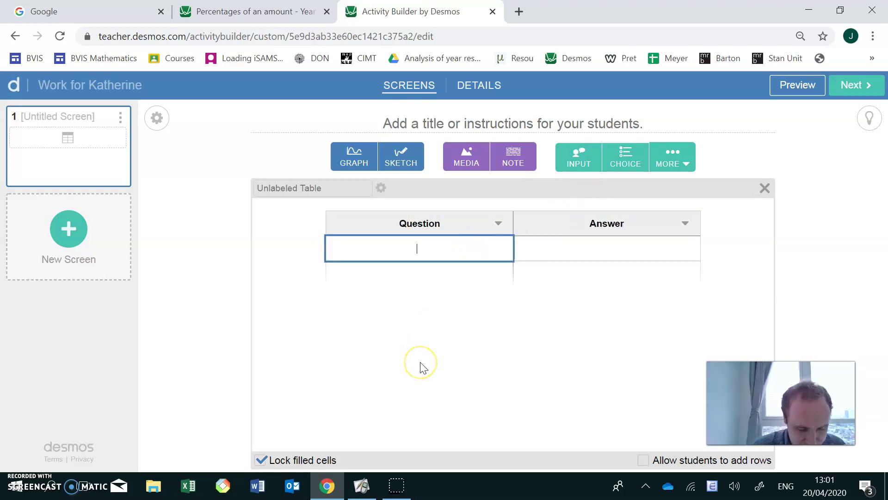
text(6-1)
click(451, 268)
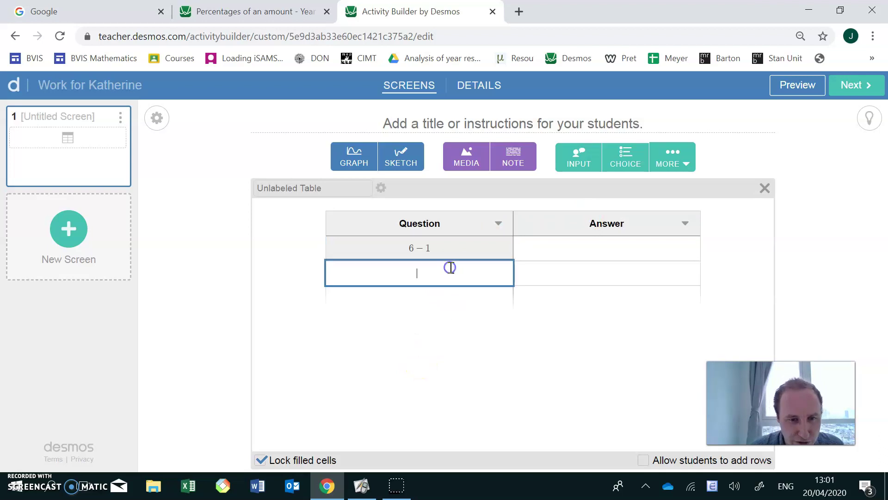
text(5)
text(-2)
click(444, 303)
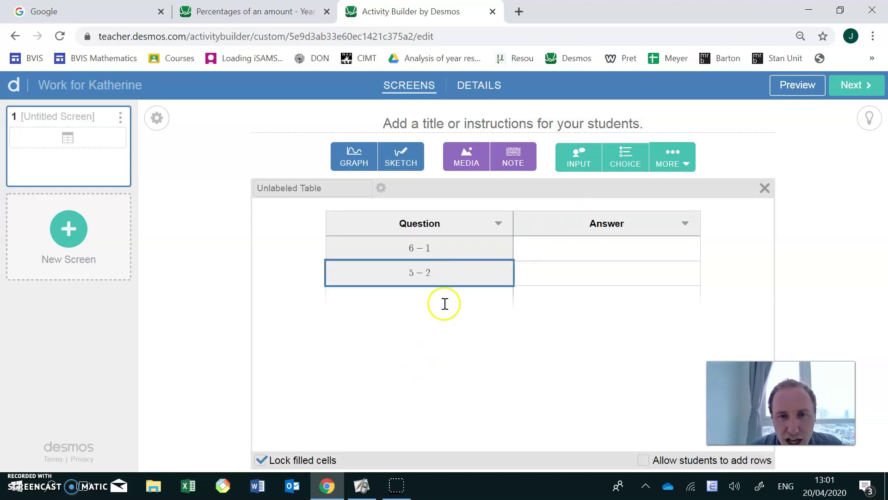
text(4 − 3)
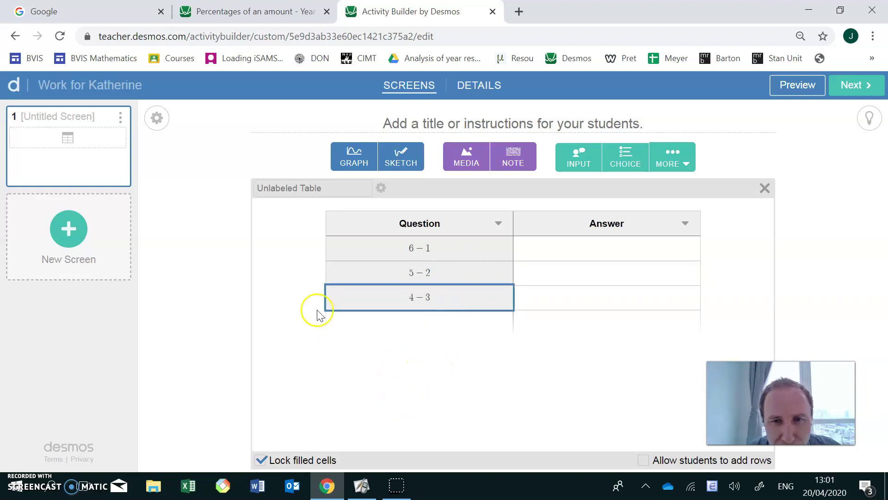
click(390, 403)
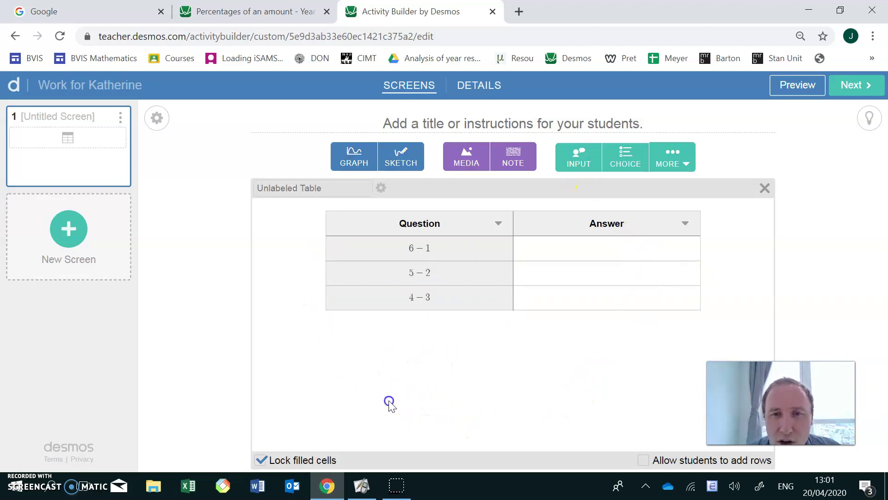
Preview the student screen, test the first answer cell with 5, clear it and close the preview
click(805, 91)
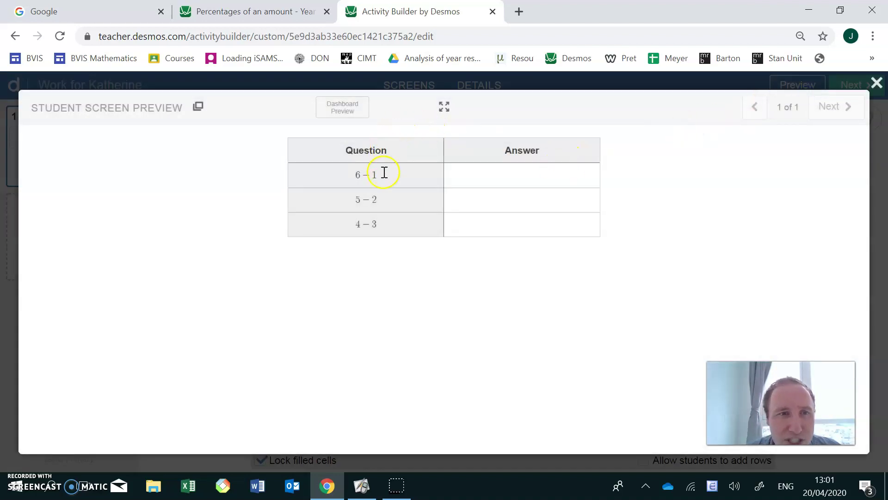
click(528, 178)
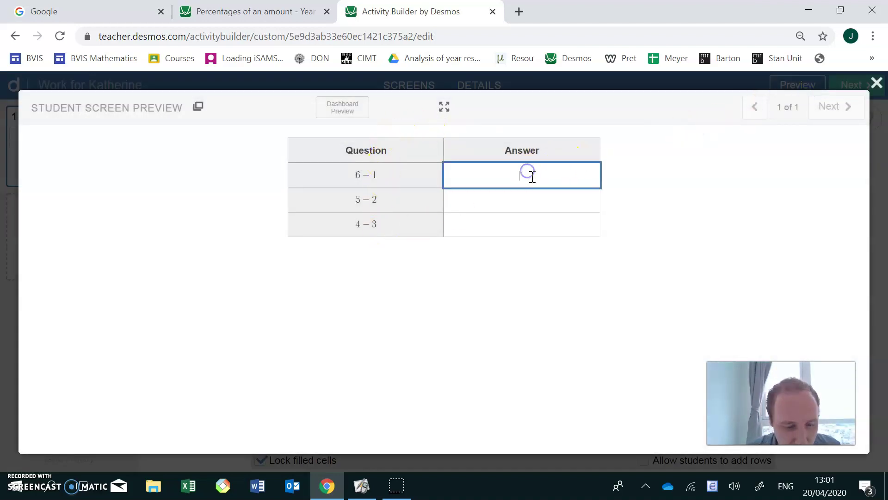
text(5)
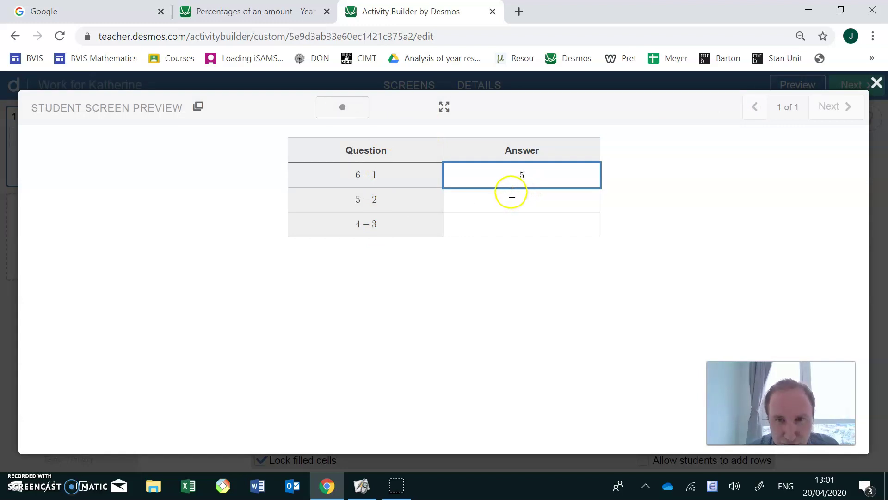
click(505, 177)
key(Delete)
click(667, 190)
click(877, 82)
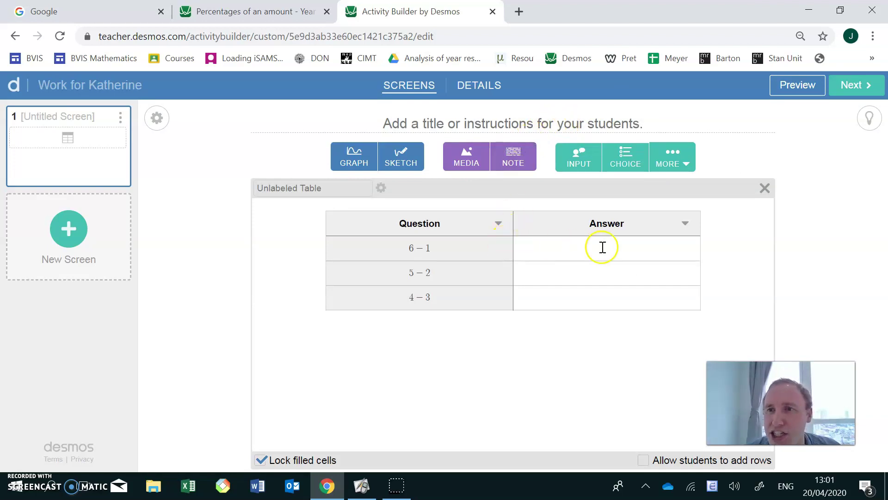
Publish the activity and create a class code for it
click(853, 86)
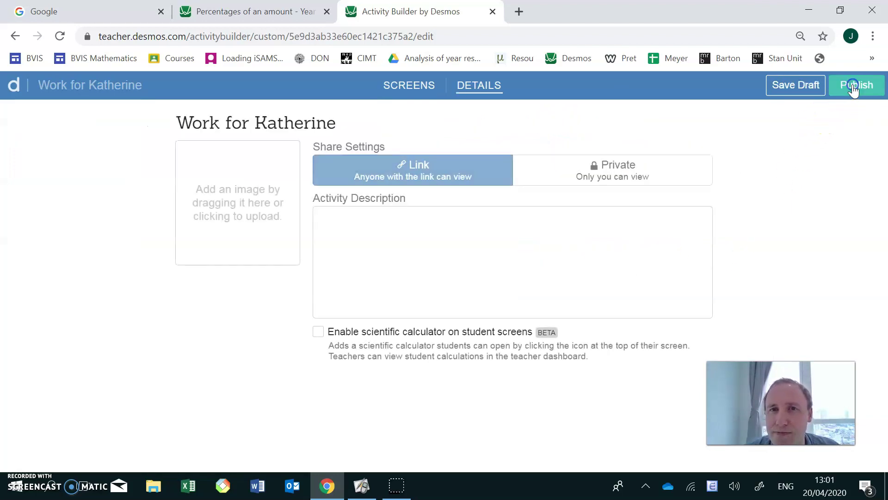
click(854, 89)
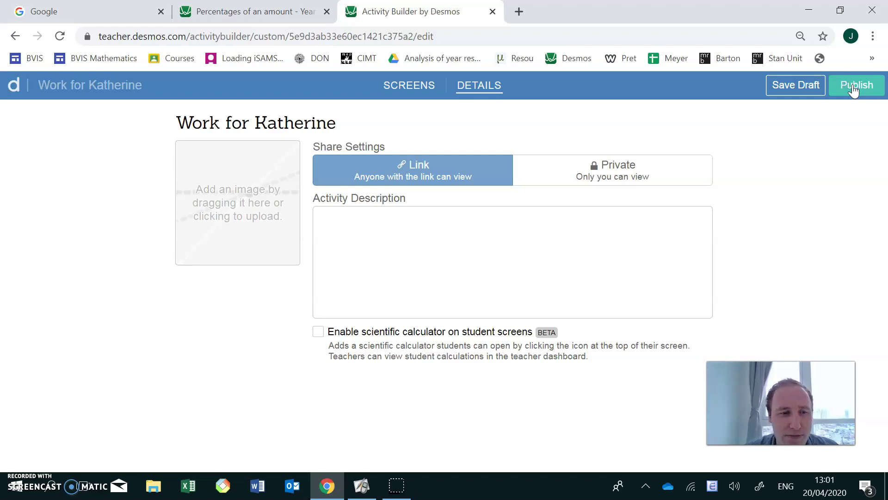
click(850, 87)
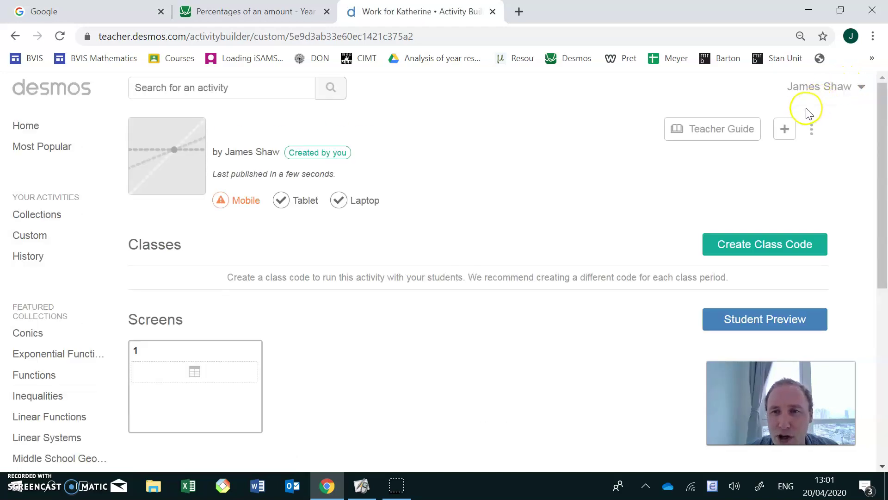
click(732, 248)
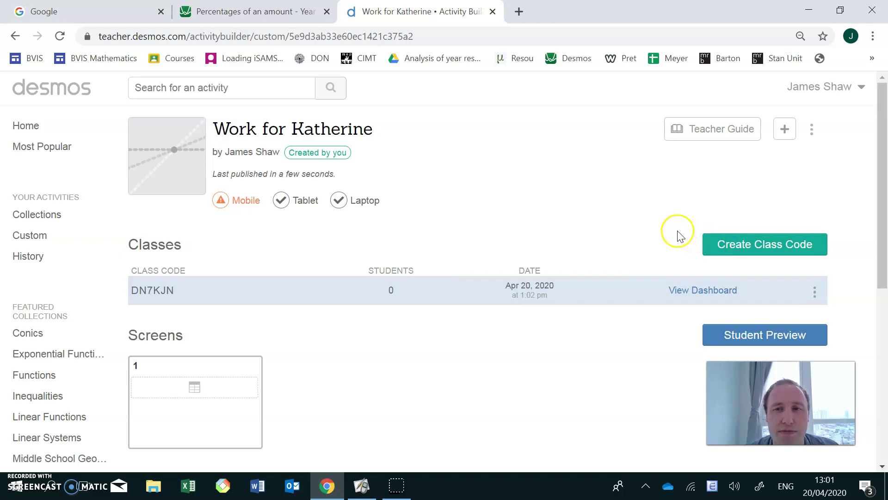
View the student joining link on the new class's dashboard, close it and return to the lesson outline in ActivInspire
click(692, 291)
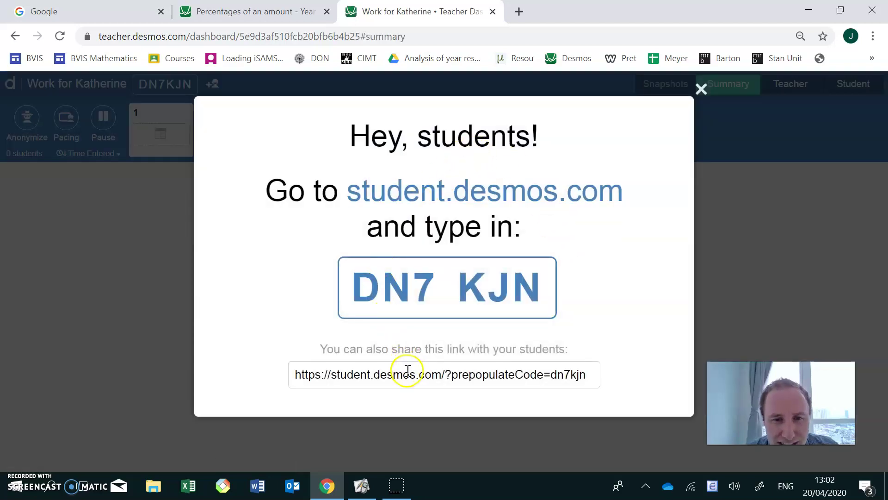
click(407, 373)
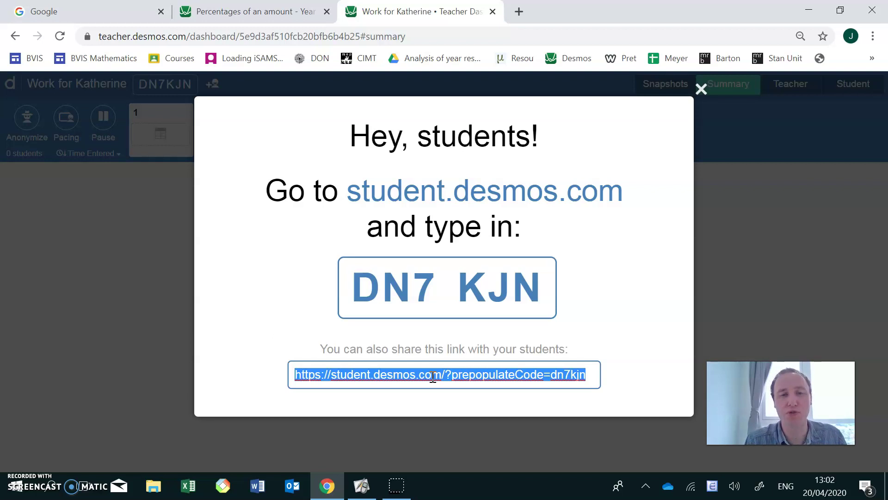
click(701, 88)
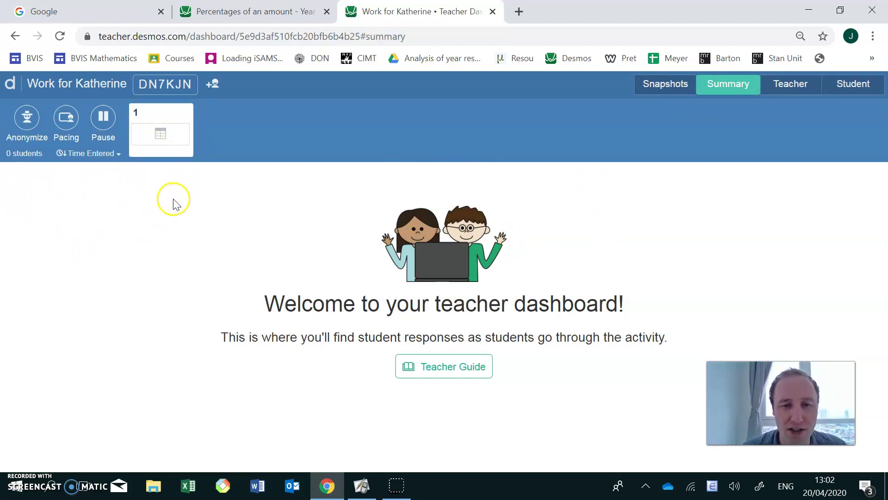
click(180, 139)
click(361, 486)
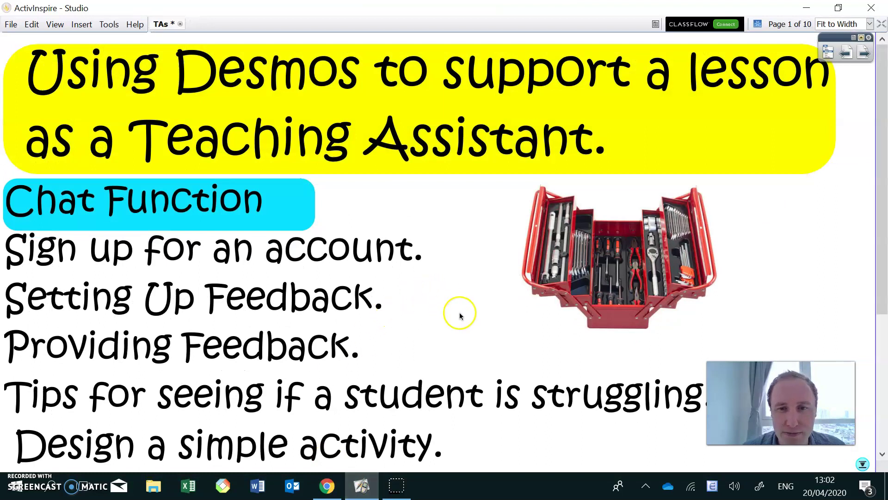